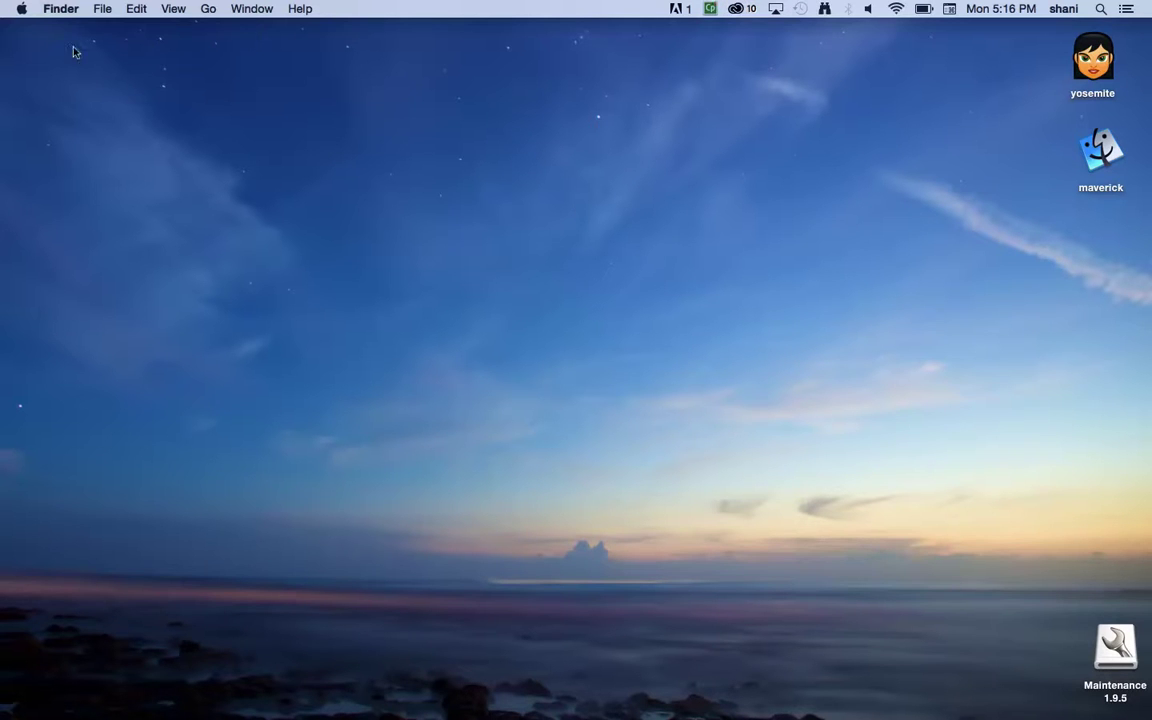
# Step: Open System Preferences from the Apple menu and go to Users & Groups
pyautogui.click(21, 10)
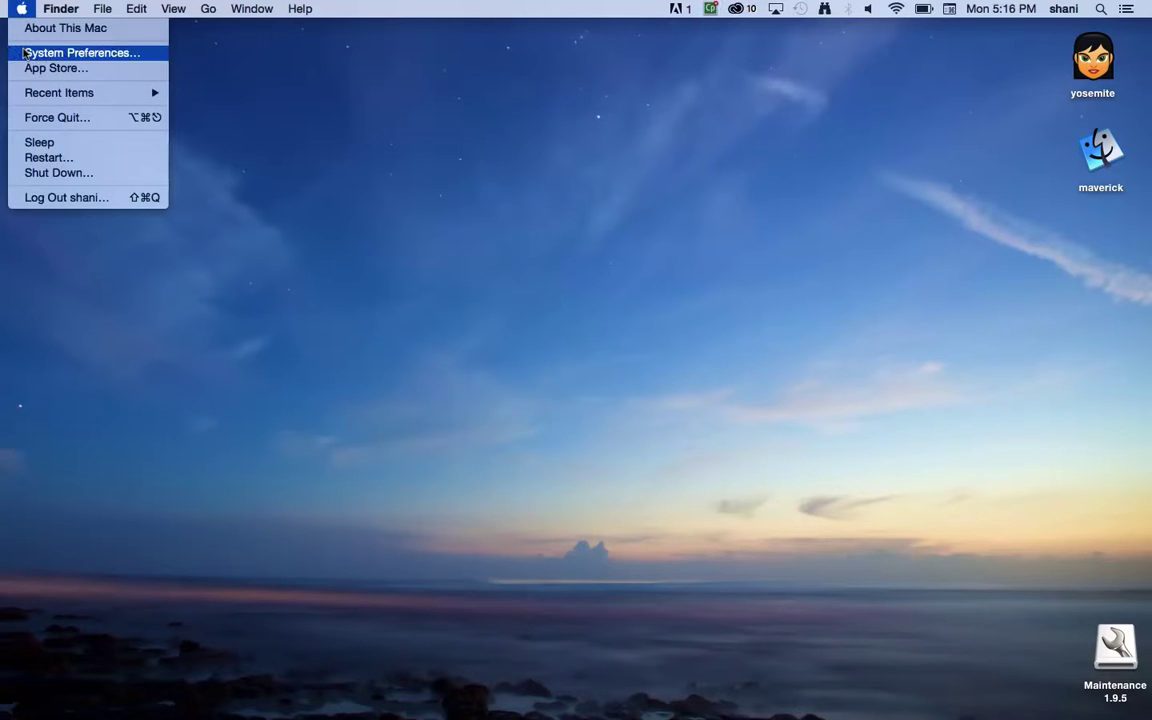
pyautogui.click(25, 52)
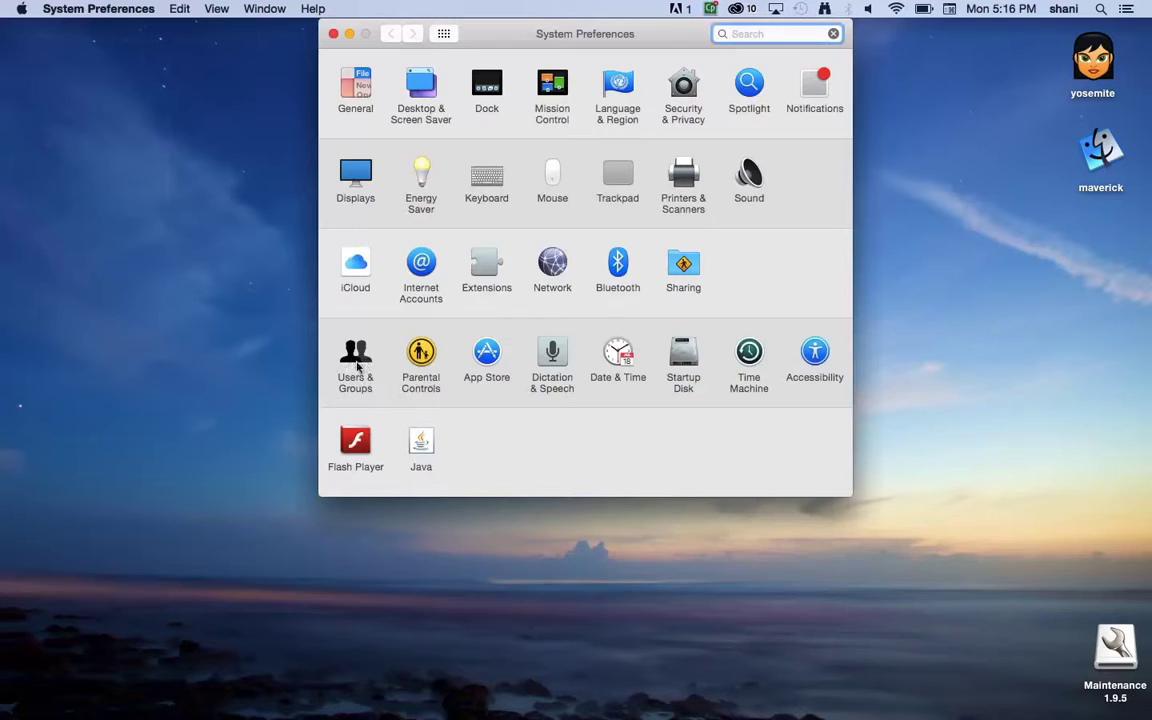
pyautogui.click(355, 360)
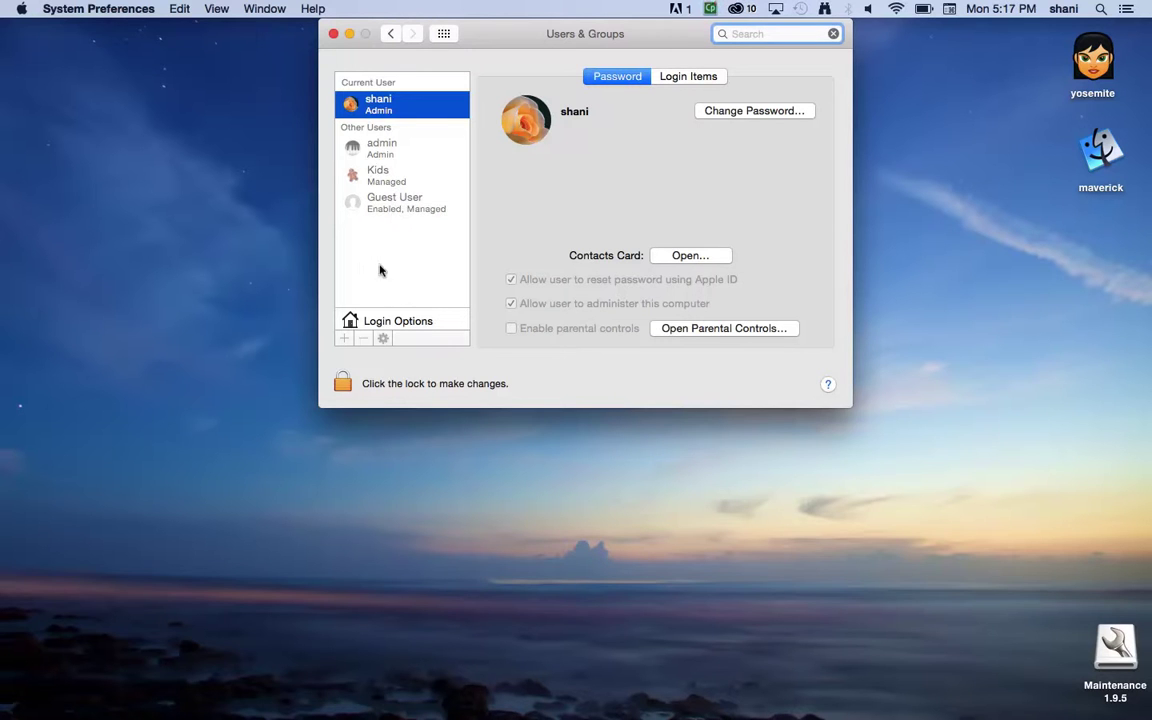
# Step: Unlock Users & Groups with the admin password and select the old Kids account
pyautogui.click(342, 383)
pyautogui.write('******')
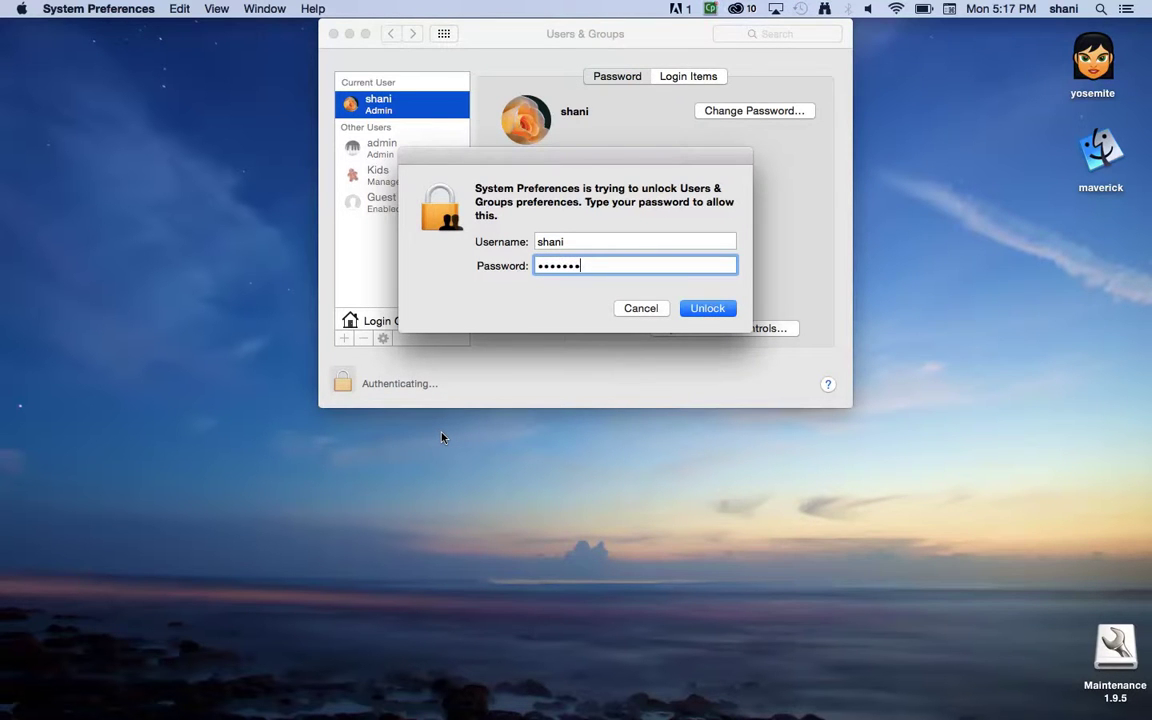
pyautogui.press('Return')
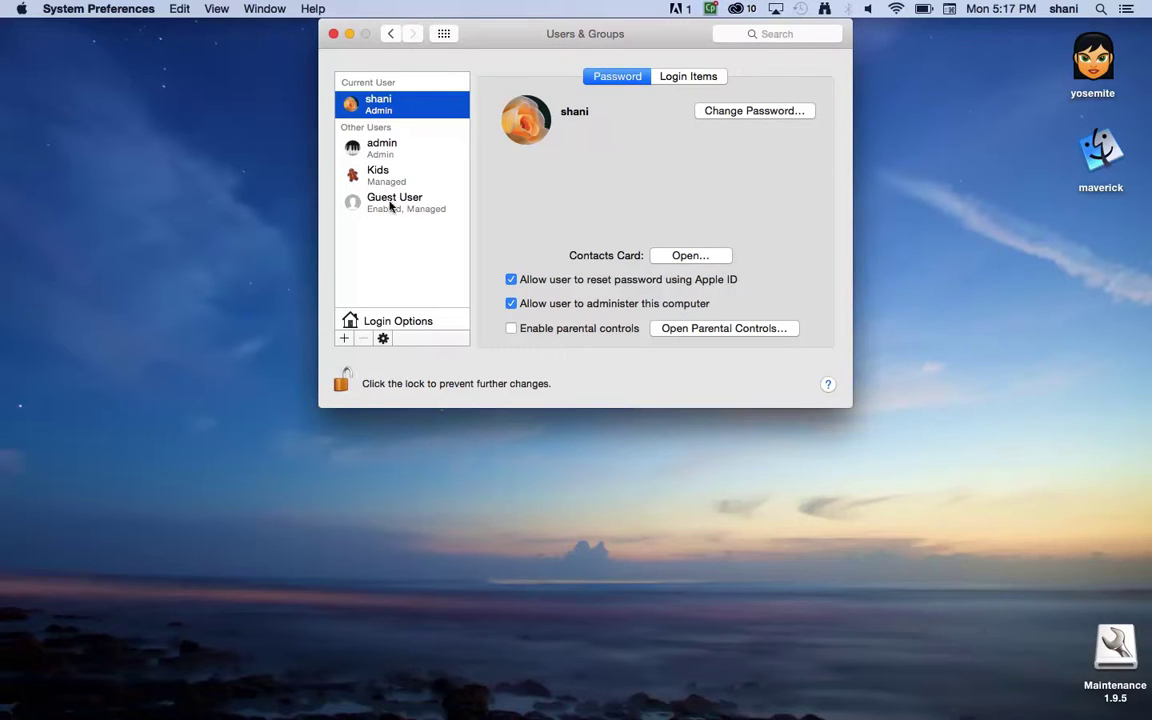
pyautogui.click(380, 182)
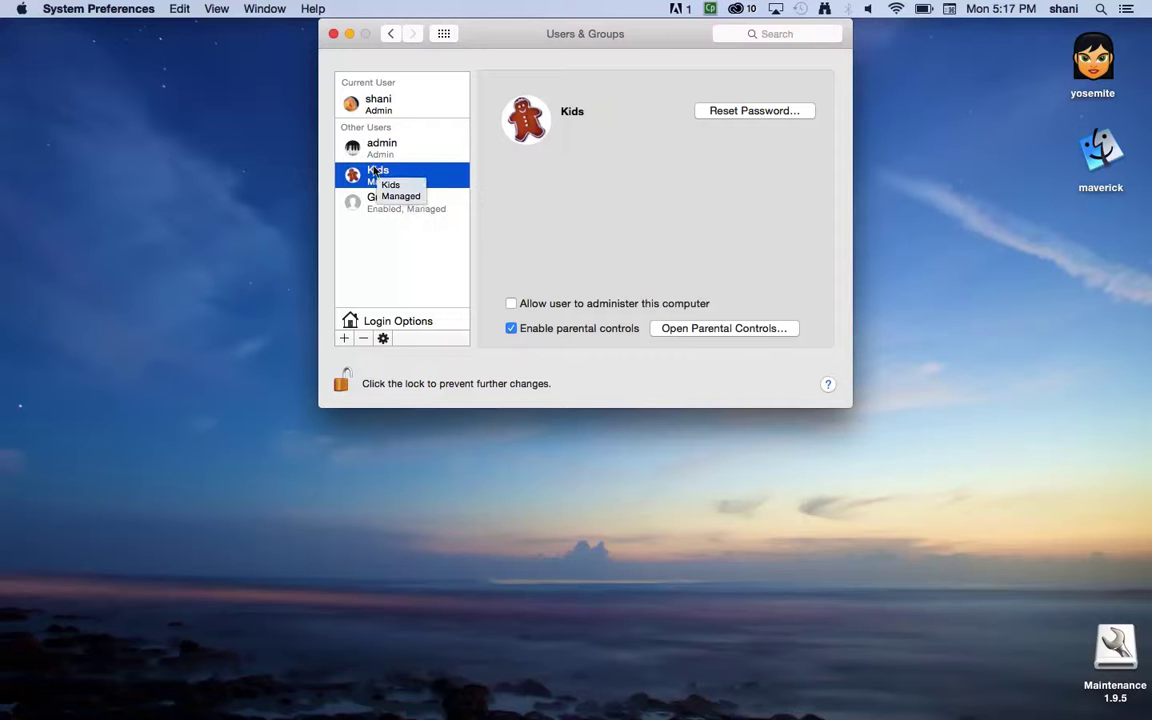
# Step: Delete the Kids user, deleting its home folder with secure erase
pyautogui.click(363, 338)
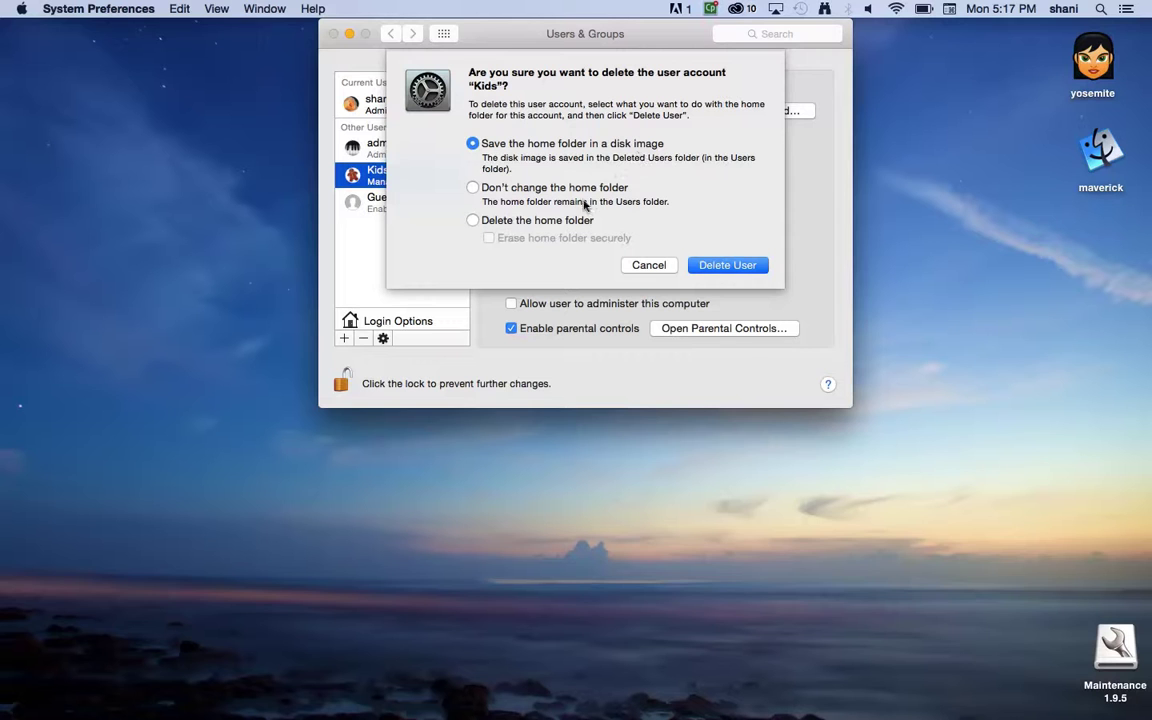
pyautogui.click(522, 220)
pyautogui.click(567, 237)
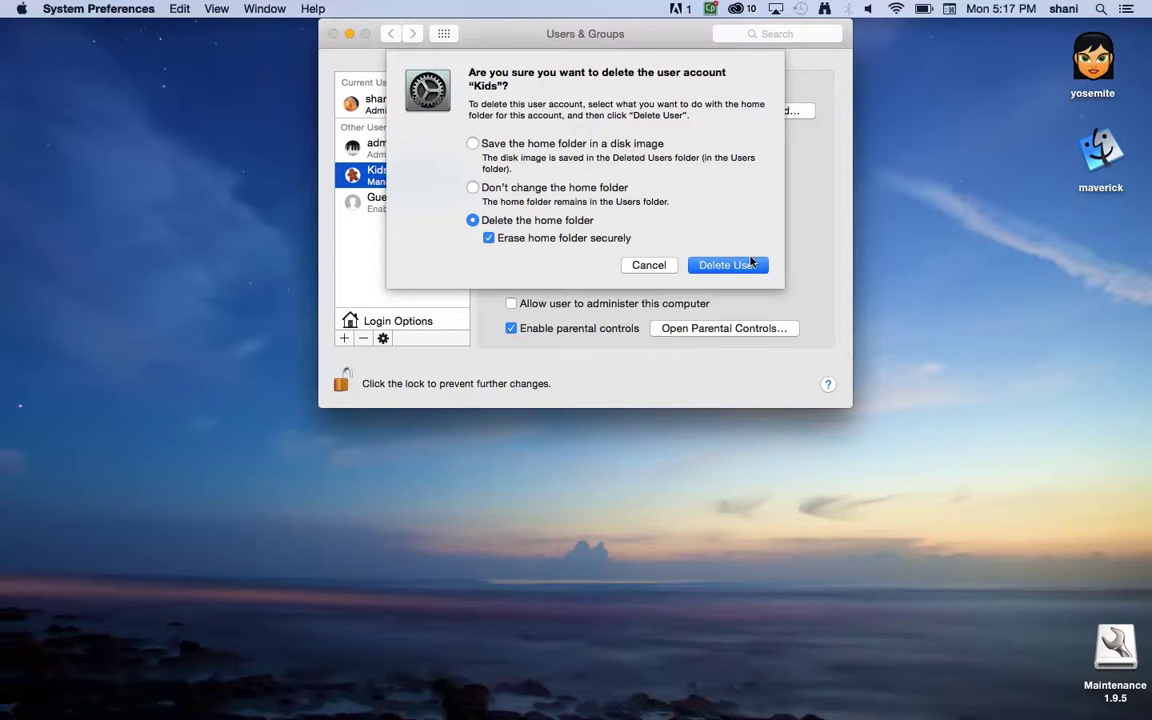
pyautogui.click(746, 265)
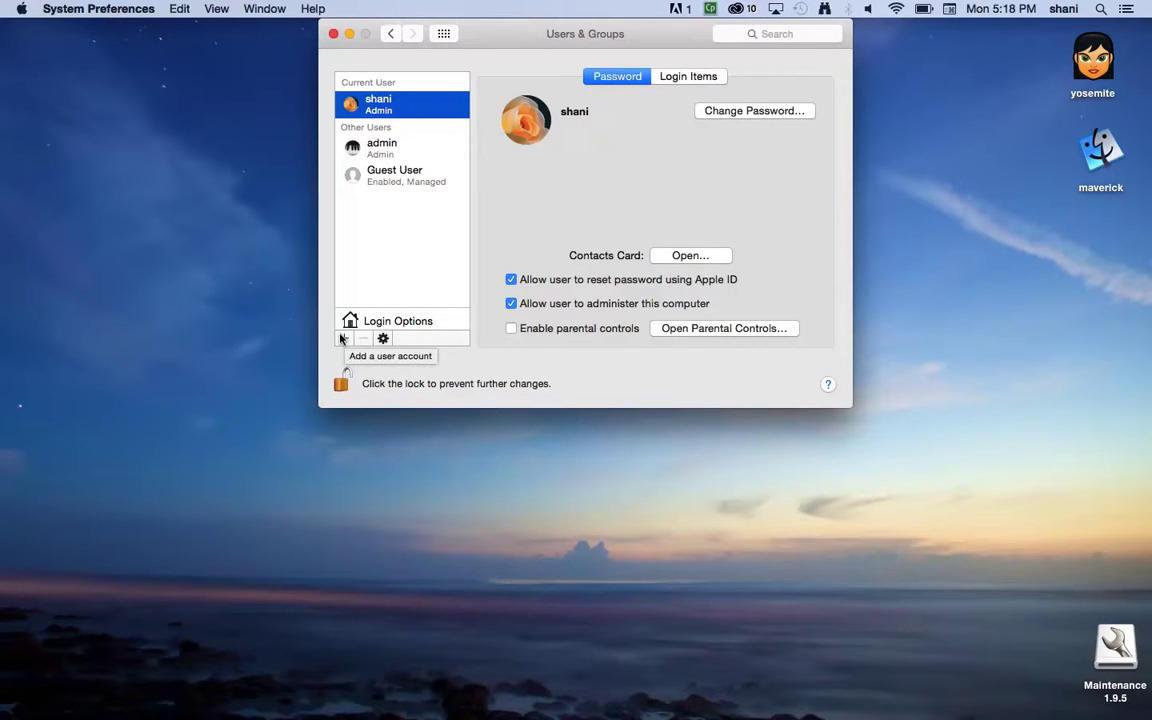
# Step: Add a new Managed with Parental Controls account named 'kids'
pyautogui.click(342, 339)
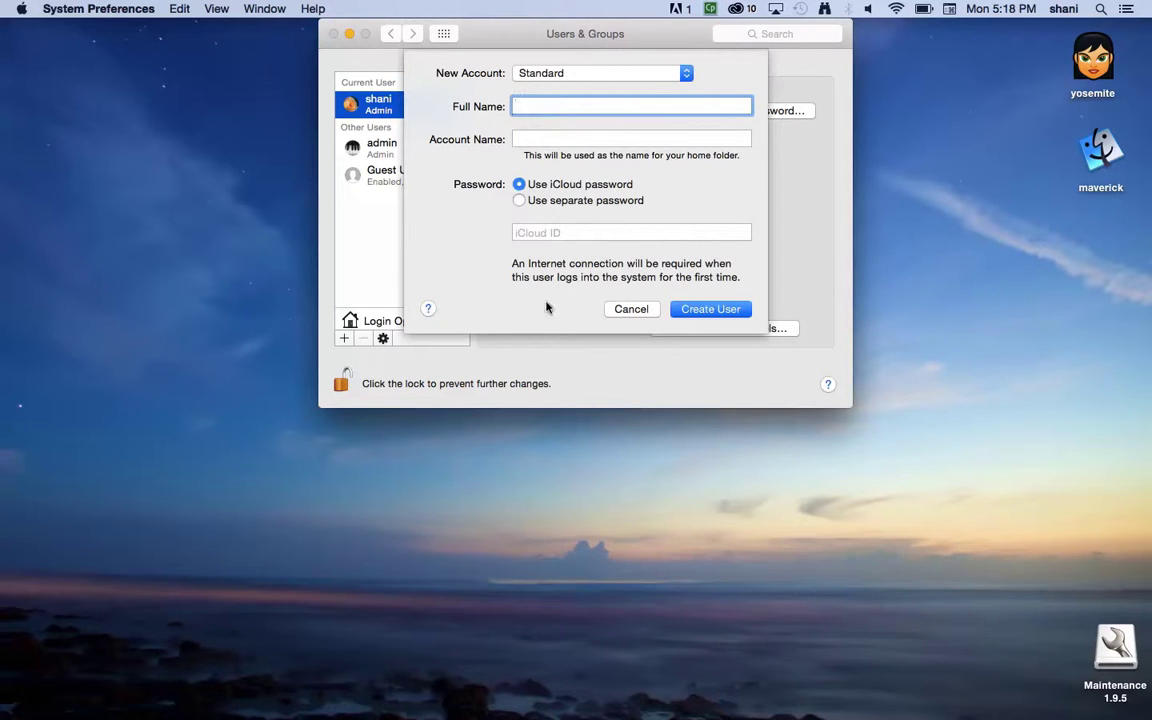
pyautogui.click(619, 70)
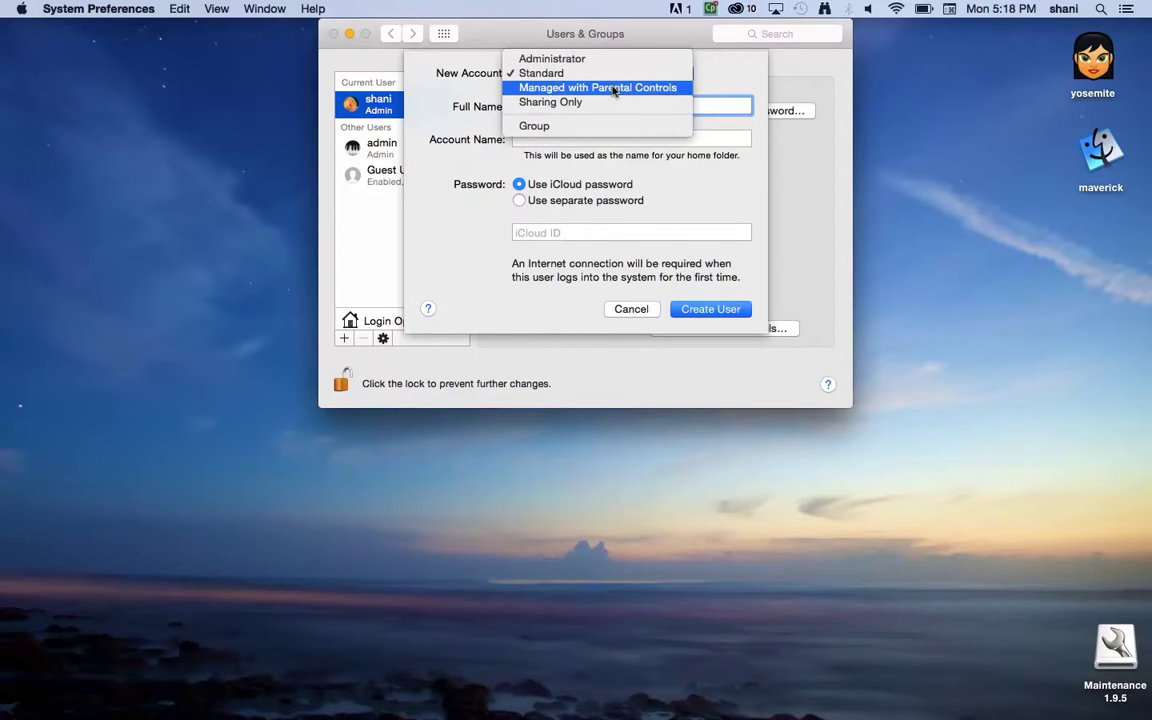
pyautogui.click(614, 88)
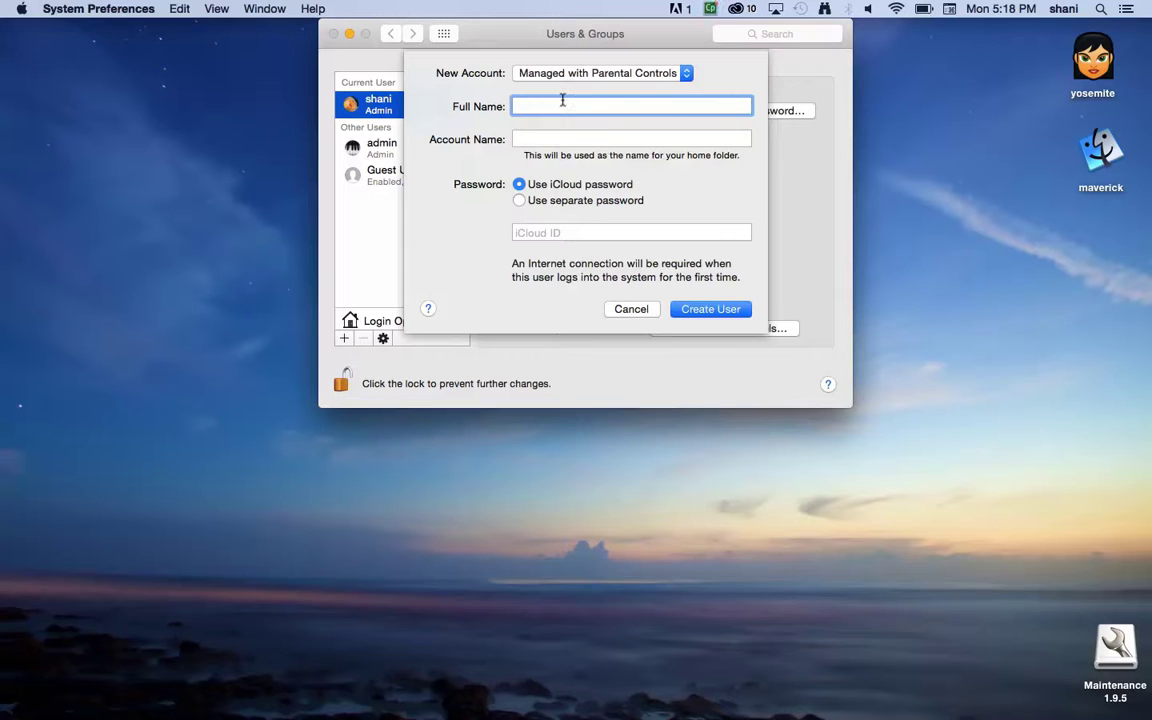
pyautogui.write('kids')
pyautogui.press('Tab')
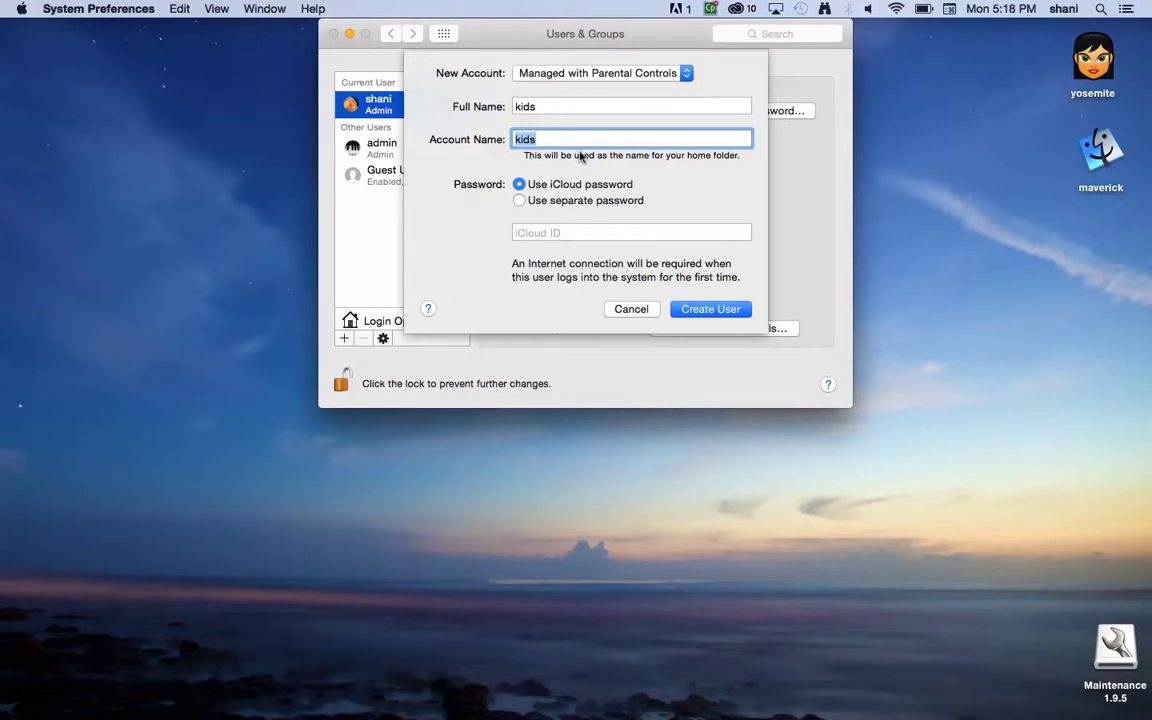
# Step: Give the kids account its own password, verify it, and create the user
pyautogui.click(539, 202)
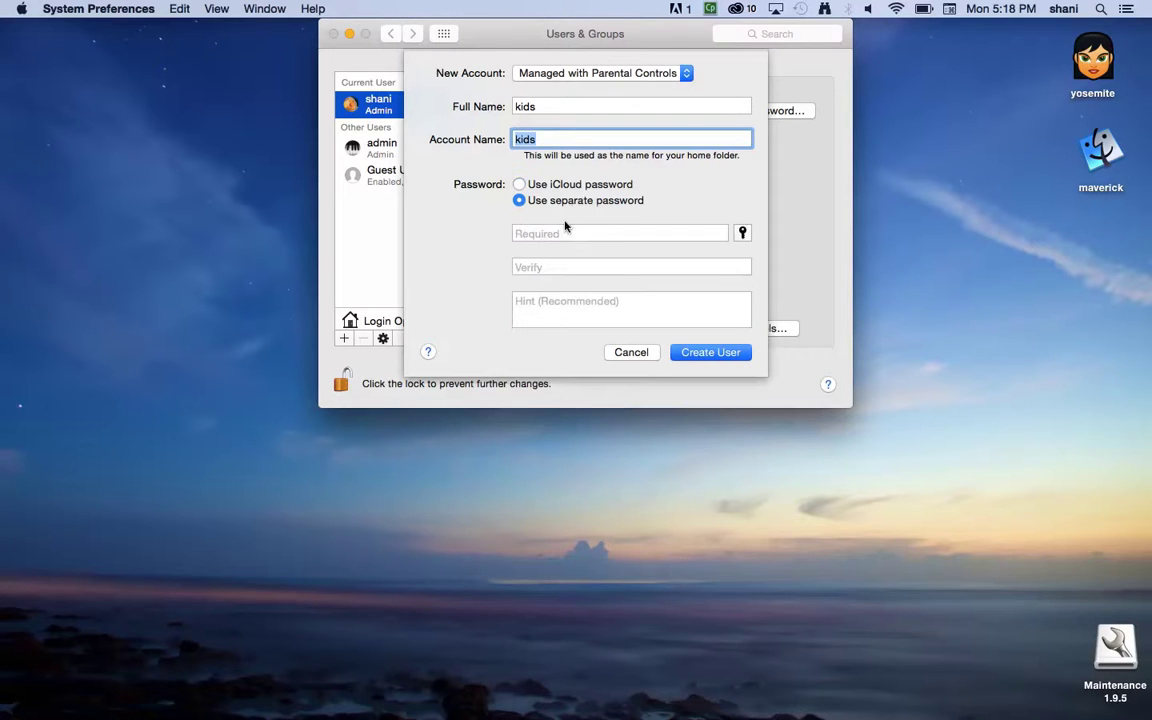
pyautogui.click(565, 224)
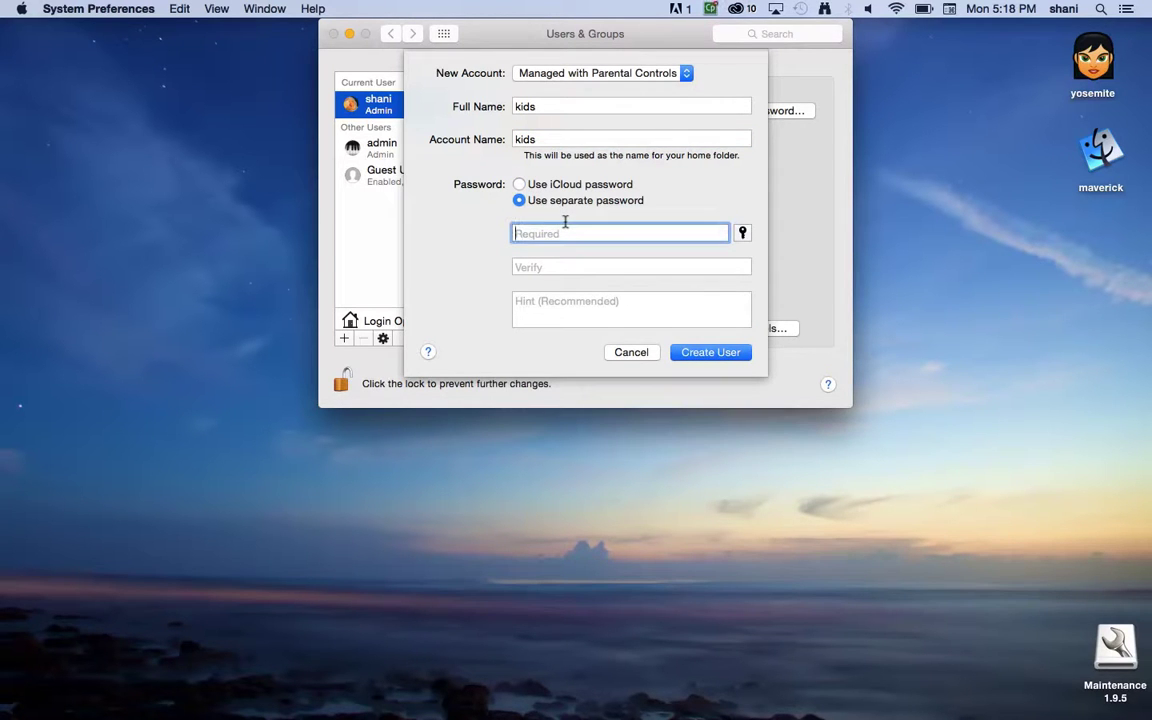
pyautogui.write('•••••••')
pyautogui.press('Tab')
pyautogui.write('••••••')
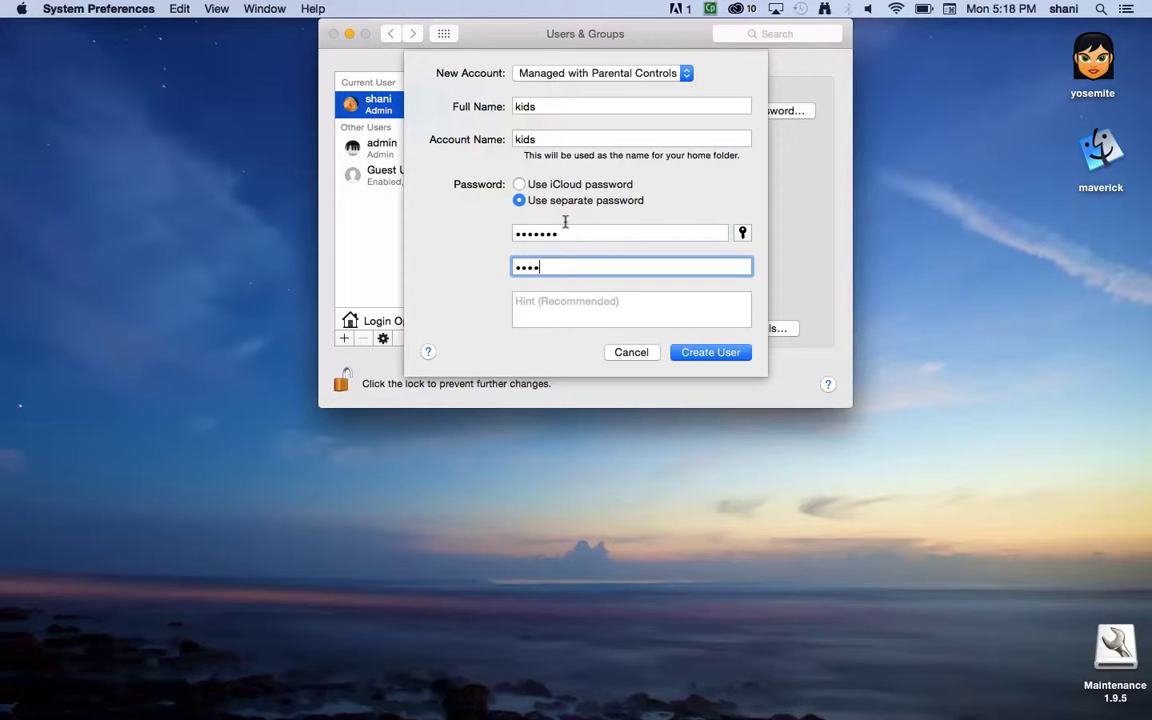
pyautogui.write('•')
pyautogui.click(563, 308)
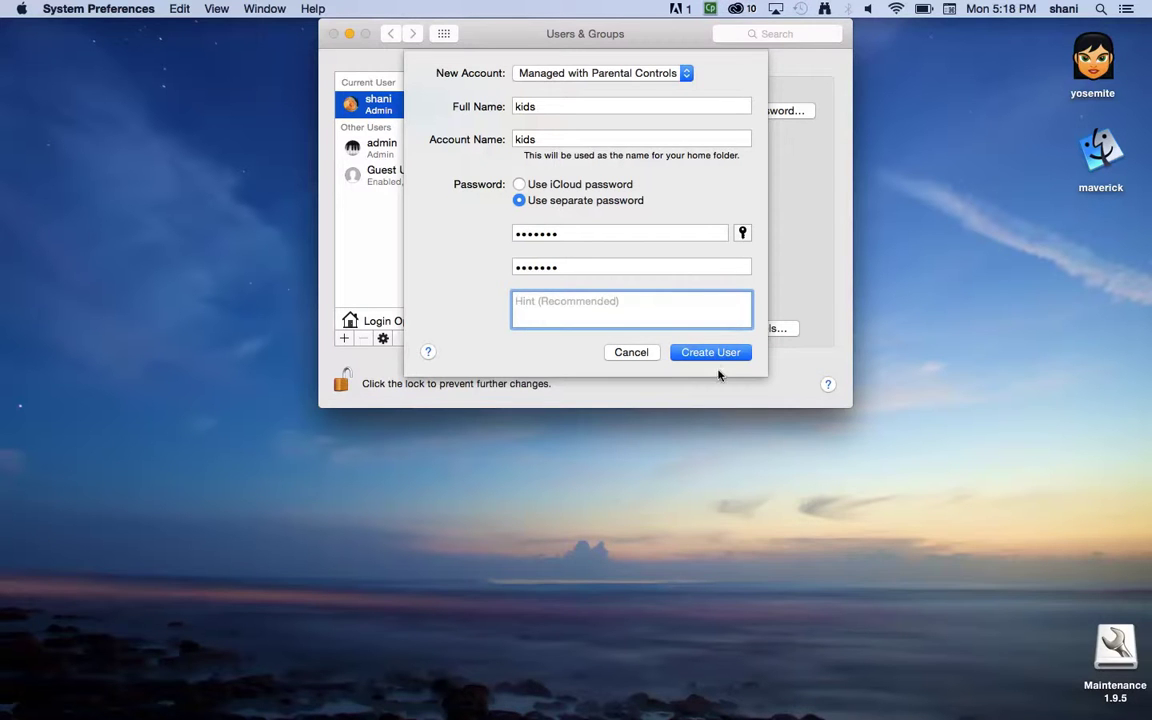
pyautogui.click(722, 352)
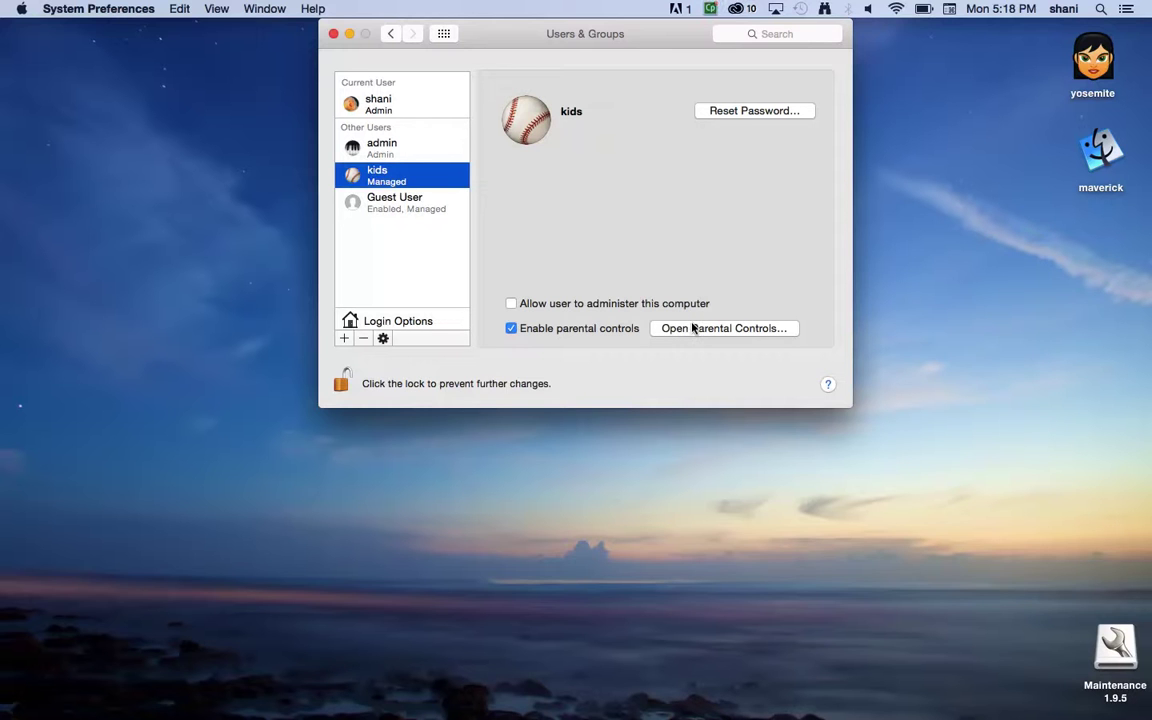
# Step: Open Parental Controls for kids and unlock it with the admin password
pyautogui.click(693, 329)
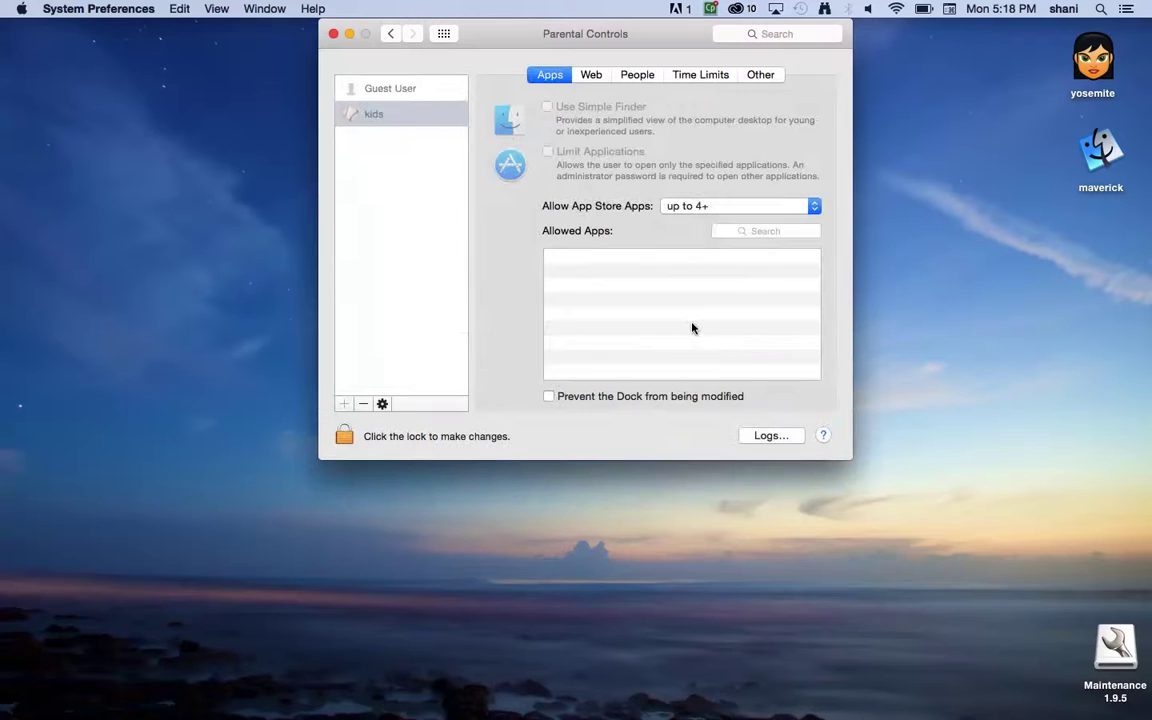
pyautogui.click(344, 436)
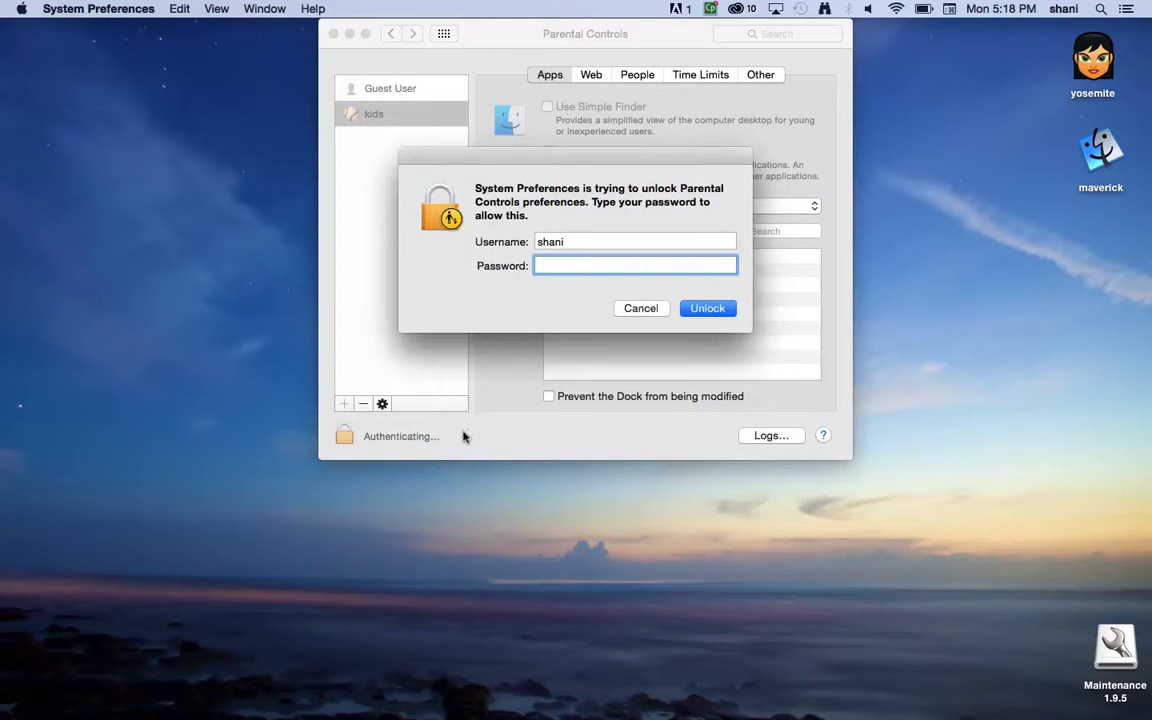
pyautogui.write('••••••••')
pyautogui.press('Return')
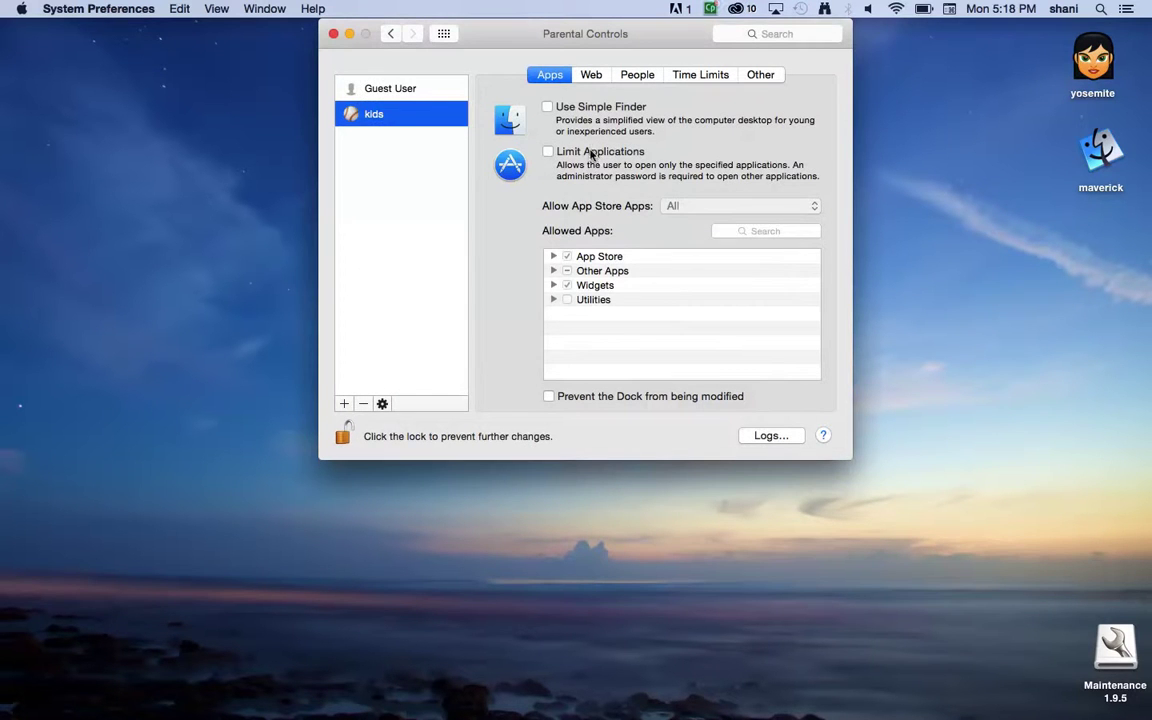
# Step: Turn on Limit Applications and briefly expand the App Store apps list
pyautogui.click(548, 151)
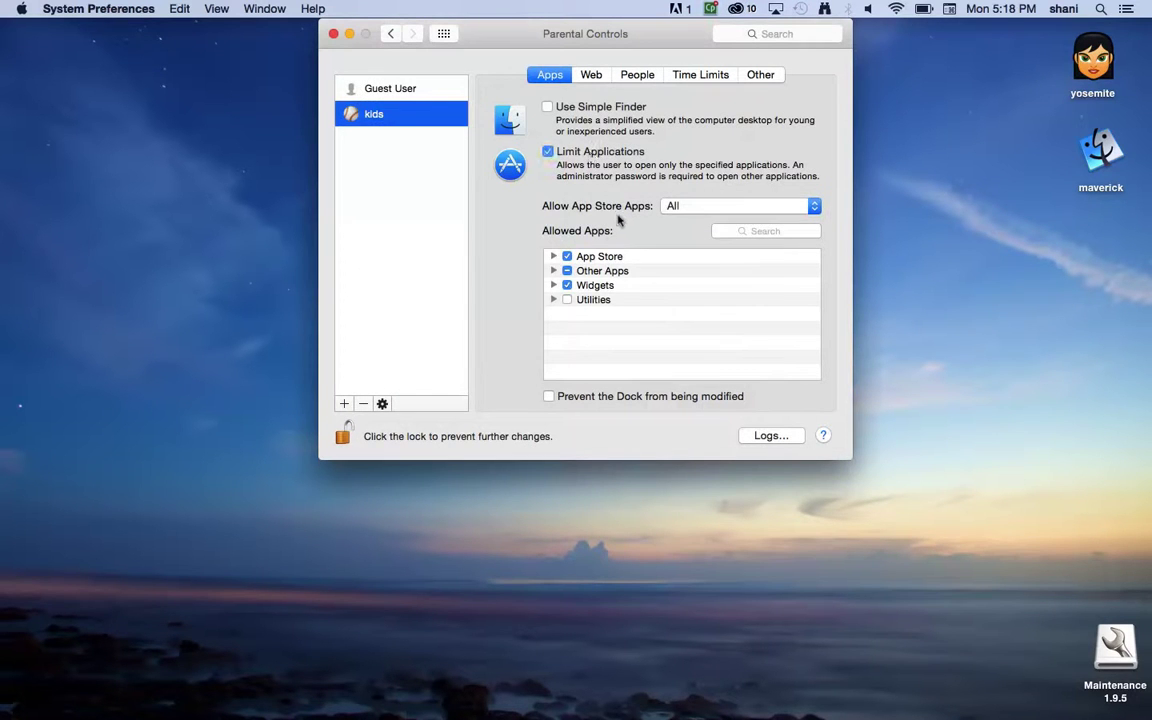
pyautogui.click(552, 256)
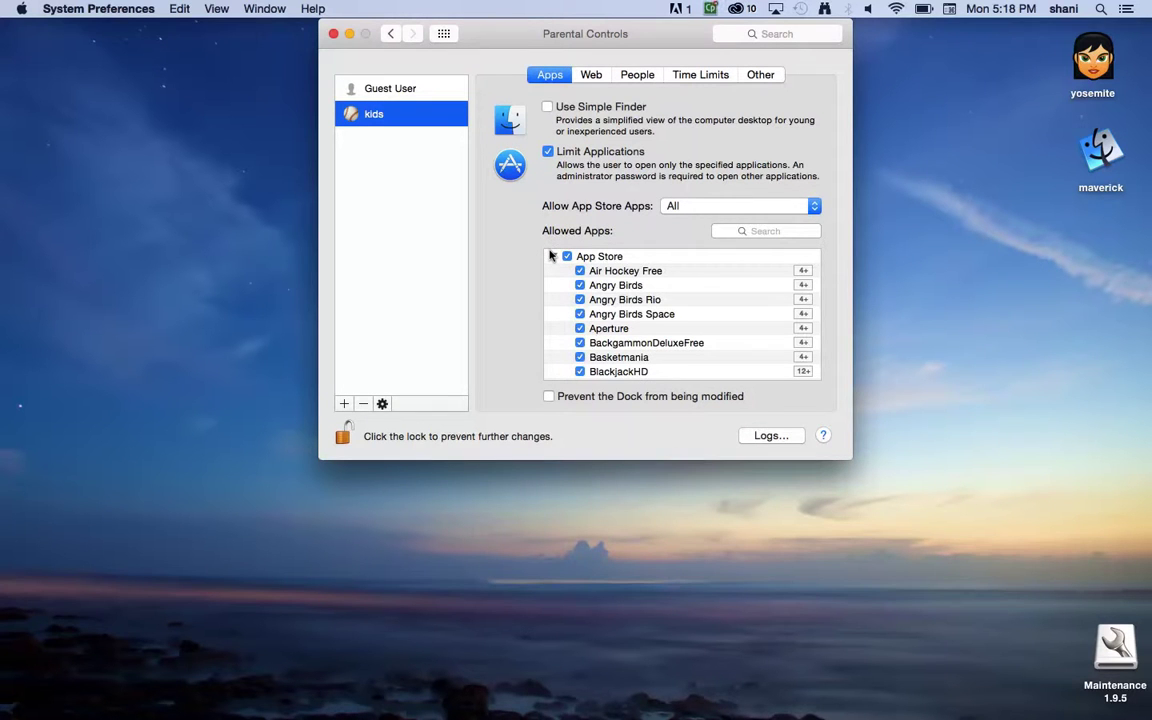
pyautogui.click(552, 256)
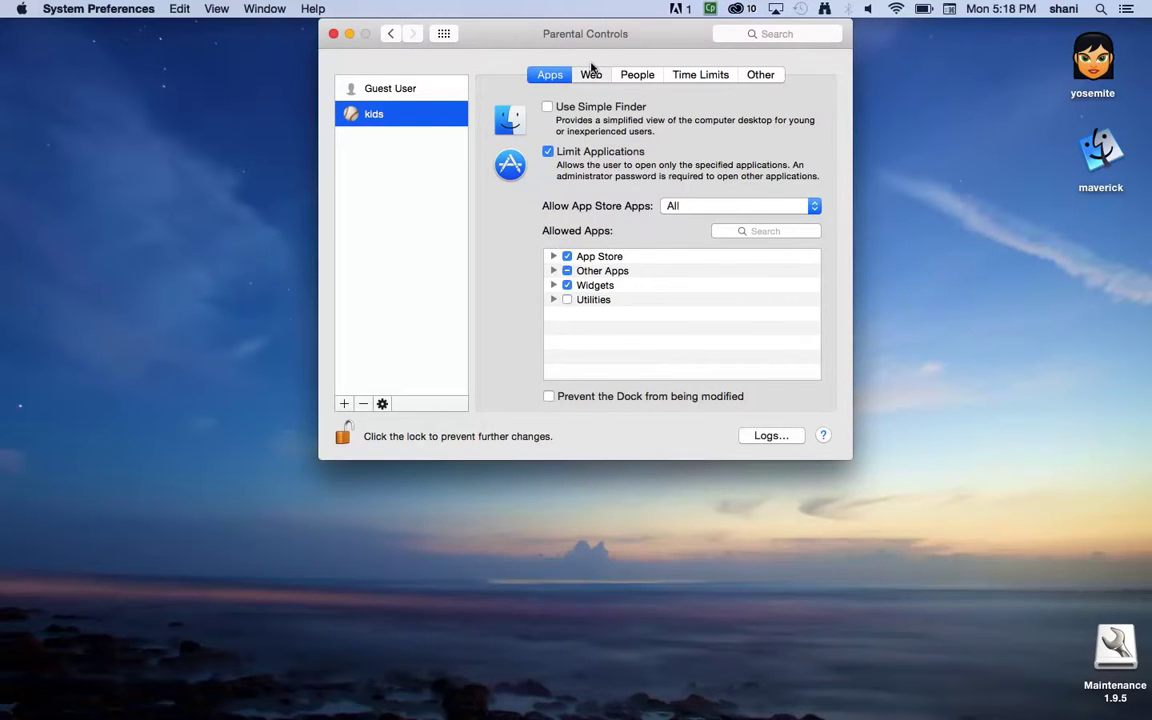
# Step: Review the kids account's Web, People, Time Limits and Other parental control tabs
pyautogui.click(590, 74)
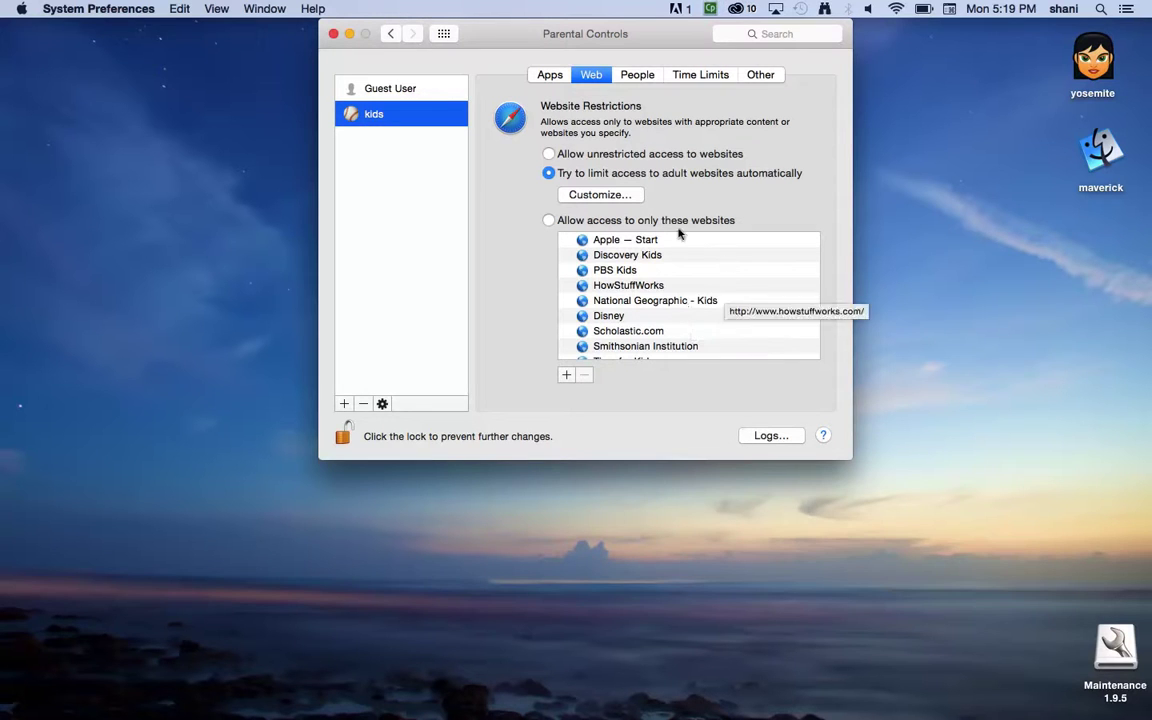
pyautogui.click(644, 73)
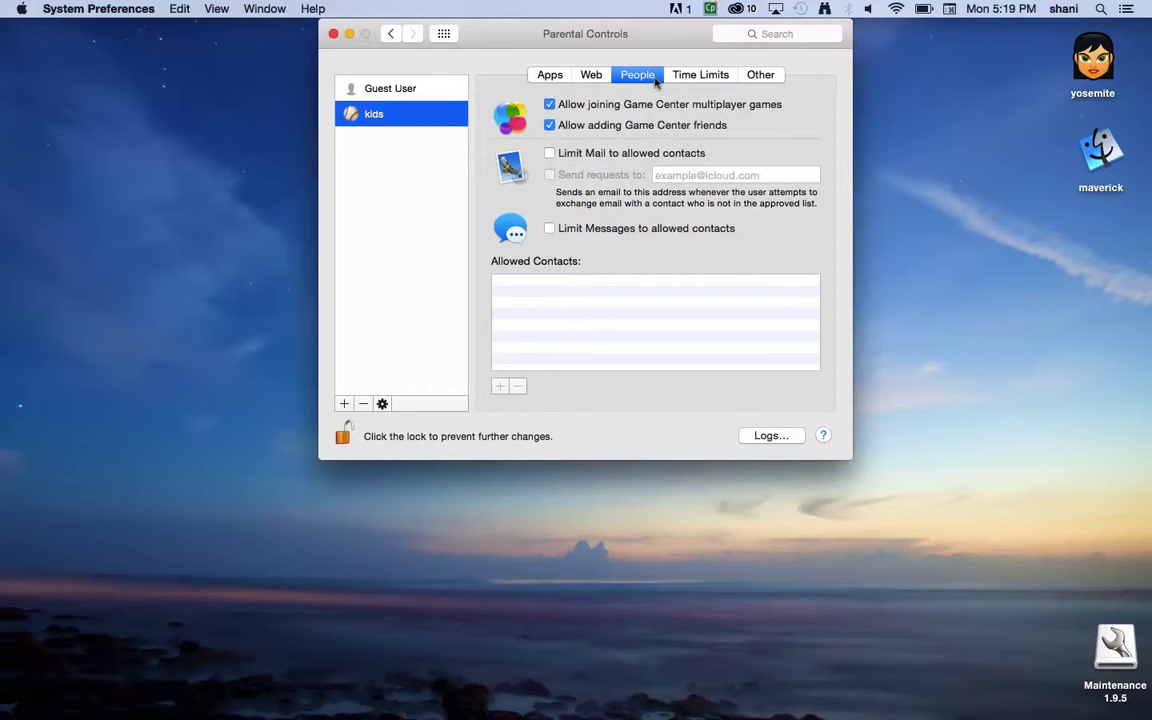
pyautogui.click(701, 76)
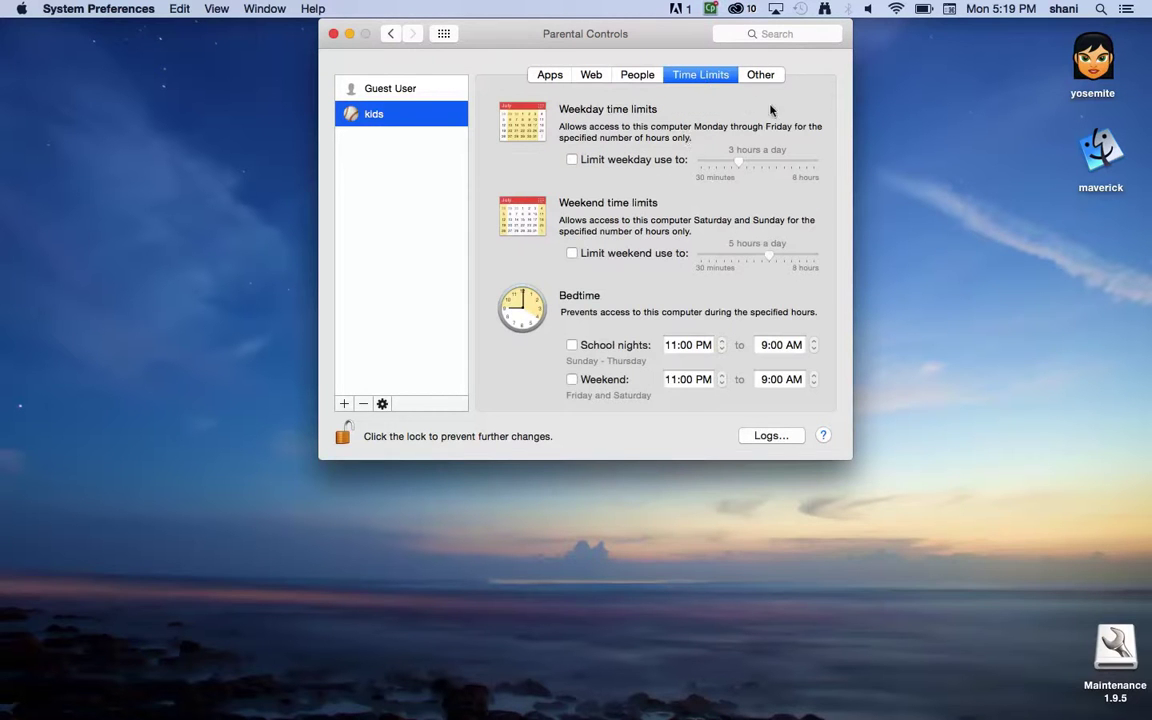
pyautogui.click(761, 75)
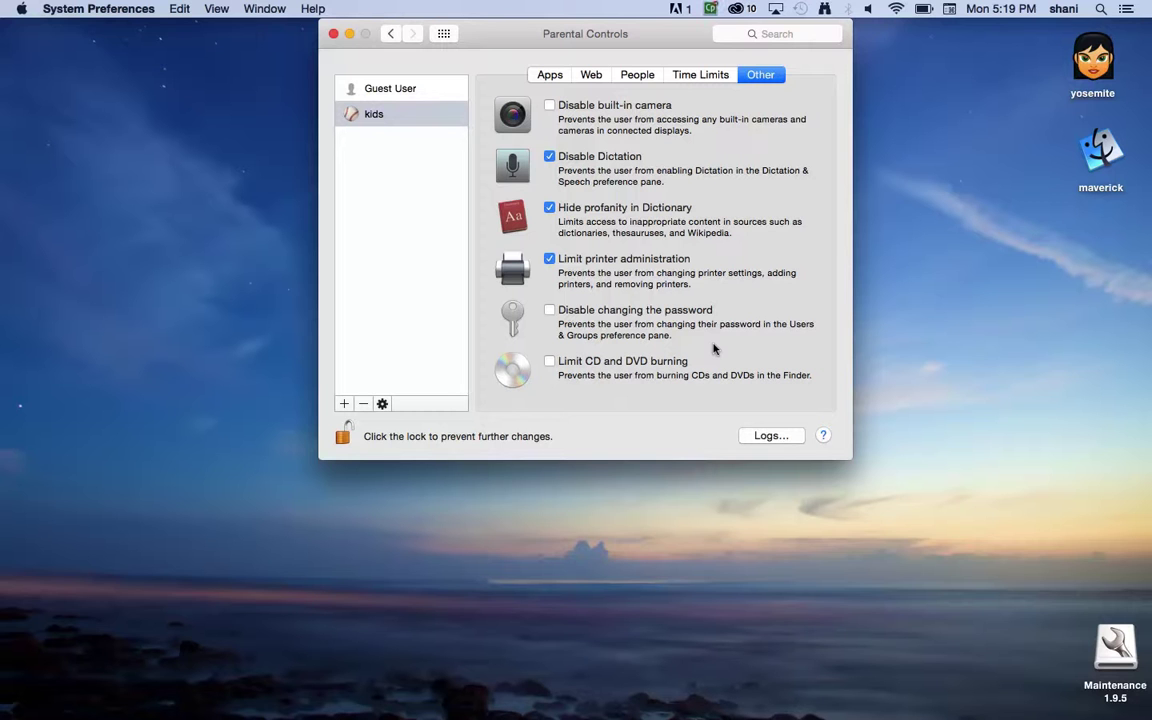
# Step: Return to the Apps tab, lock Parental Controls, and go back to Users & Groups
pyautogui.click(549, 74)
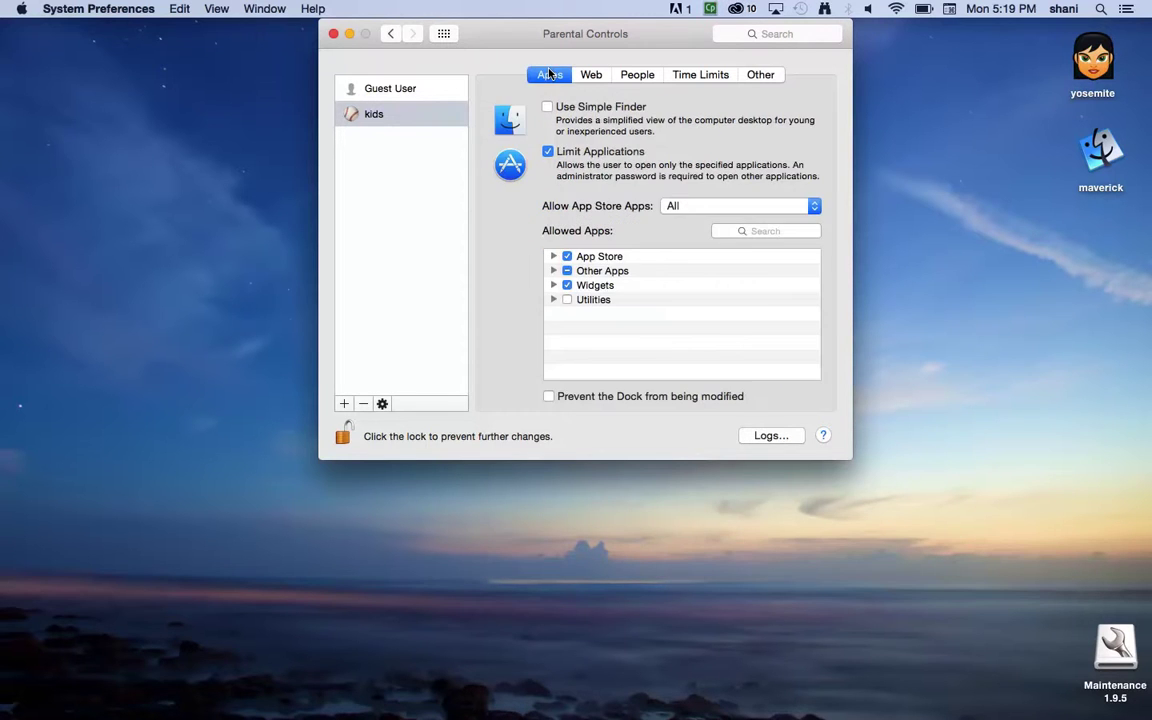
pyautogui.click(343, 432)
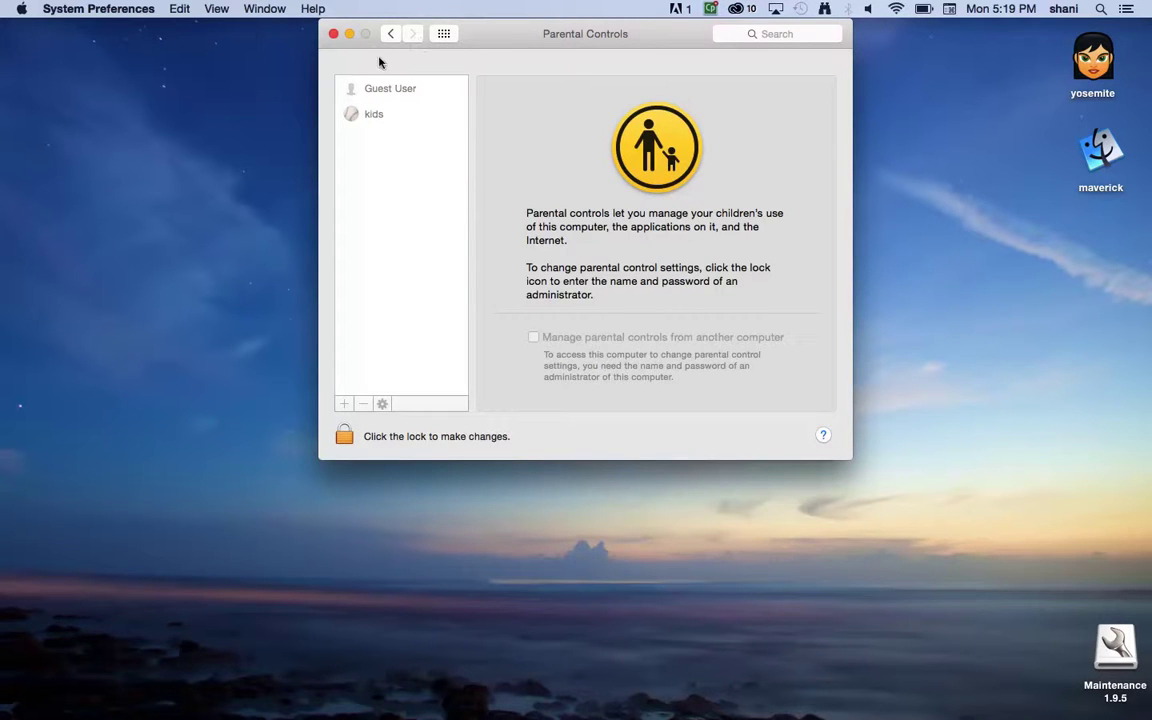
pyautogui.click(392, 34)
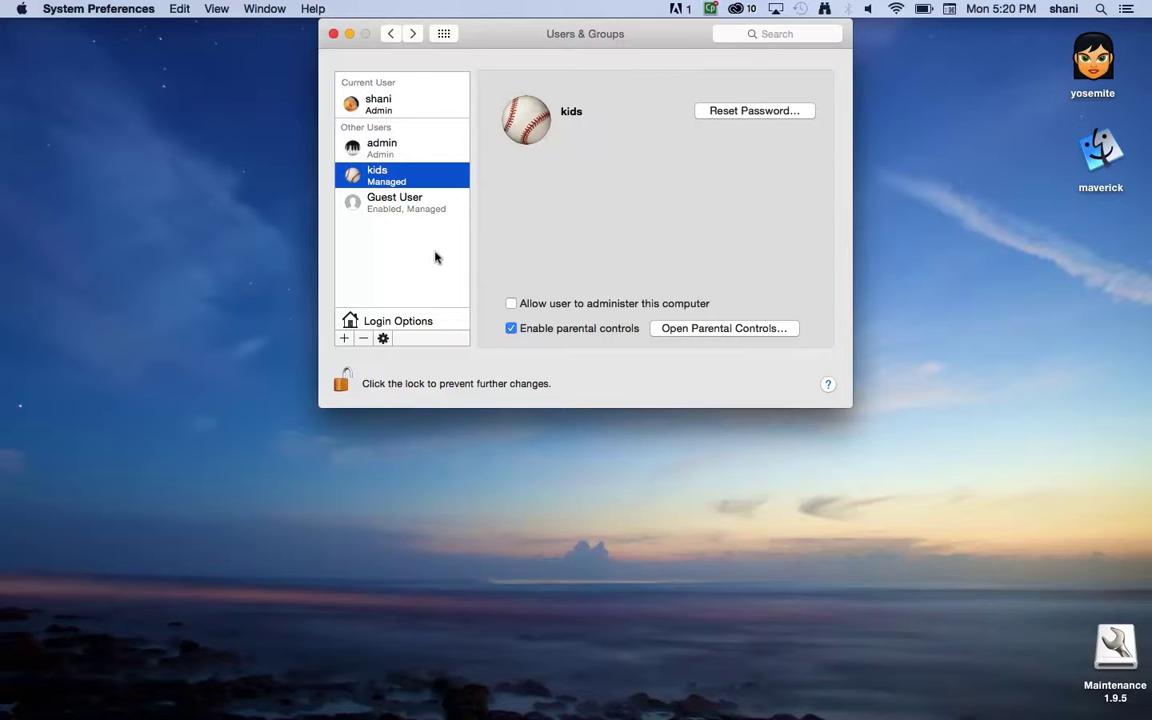
pyautogui.moveTo(882, 708)
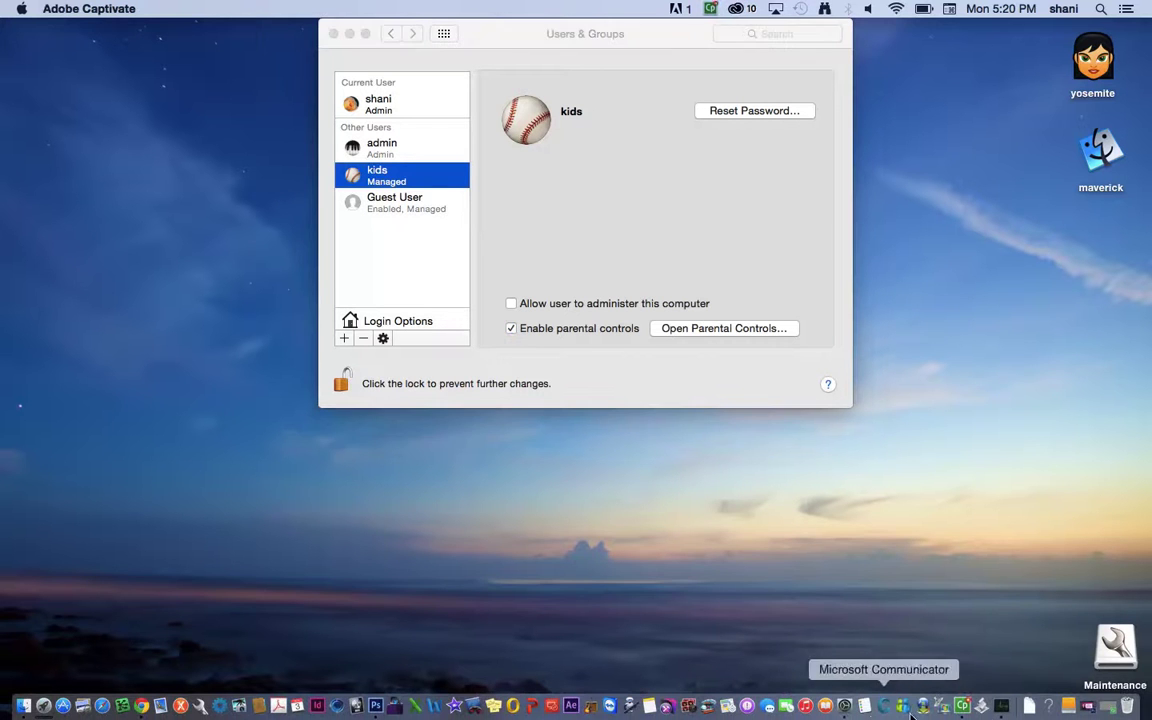